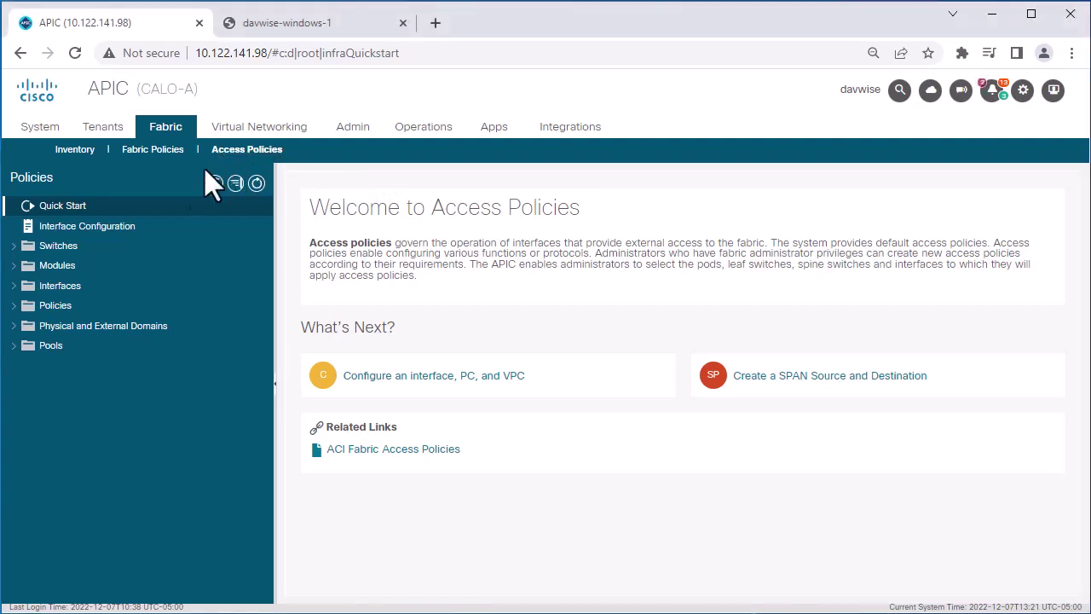
Start a new SPAN destination group named davwise-dst under the troubleshooting SPAN access policies.
click(14, 306)
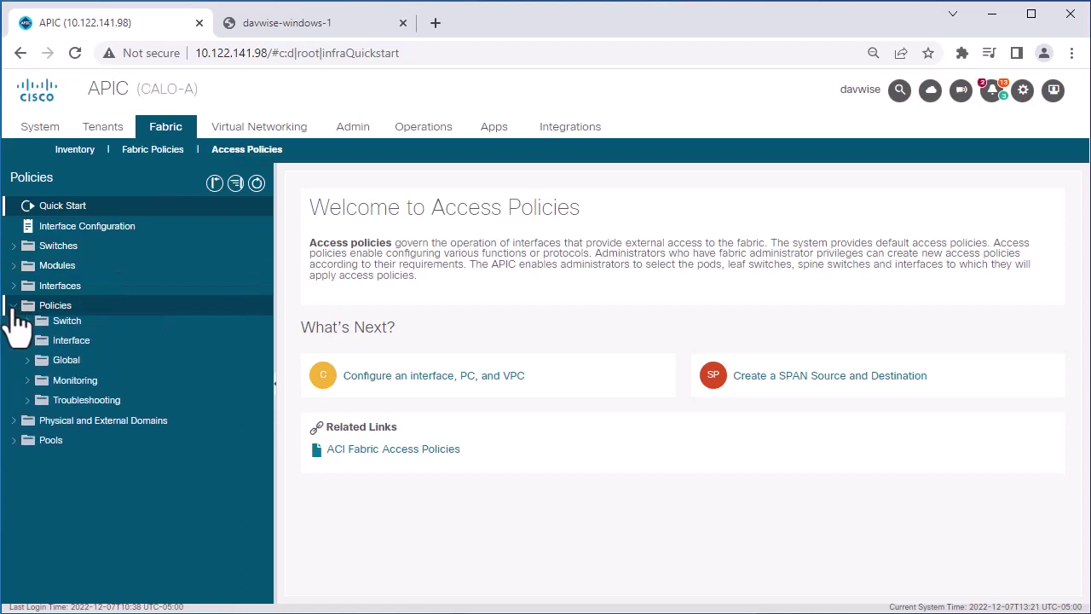
click(28, 406)
click(41, 446)
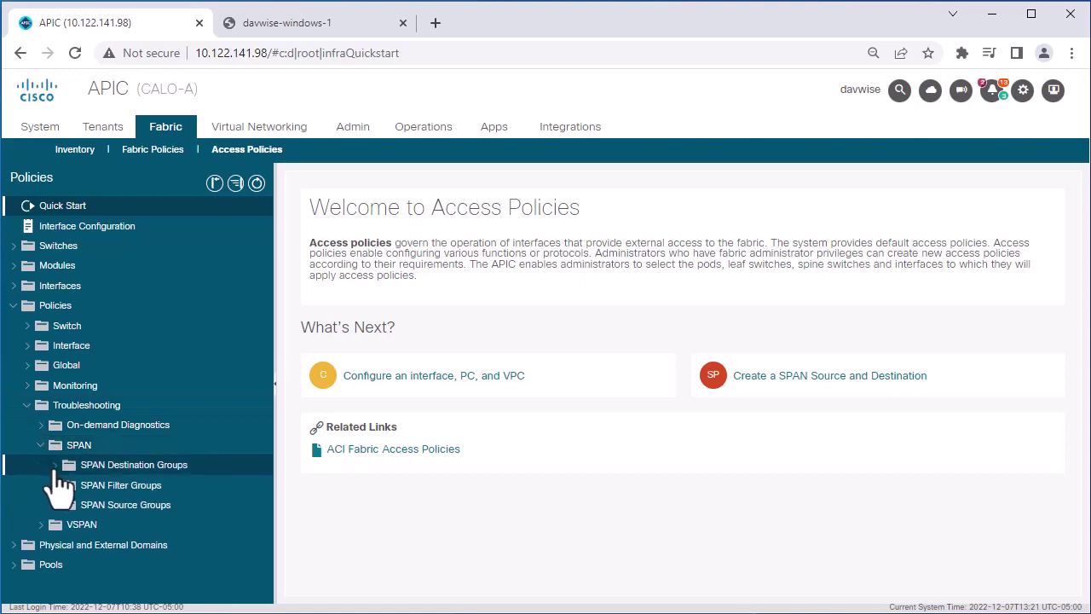
click(207, 466)
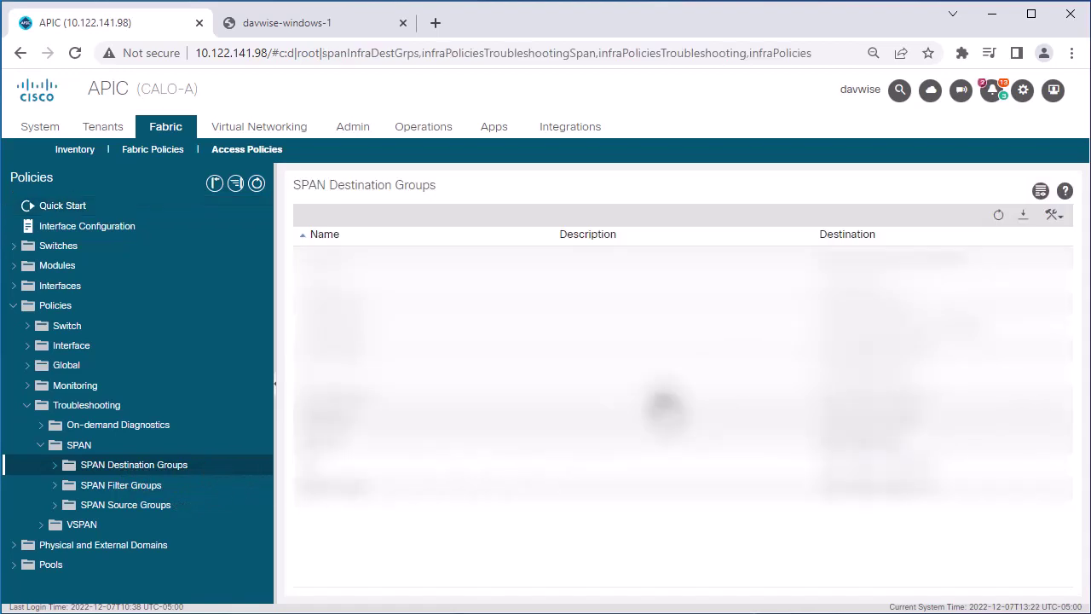
click(1053, 216)
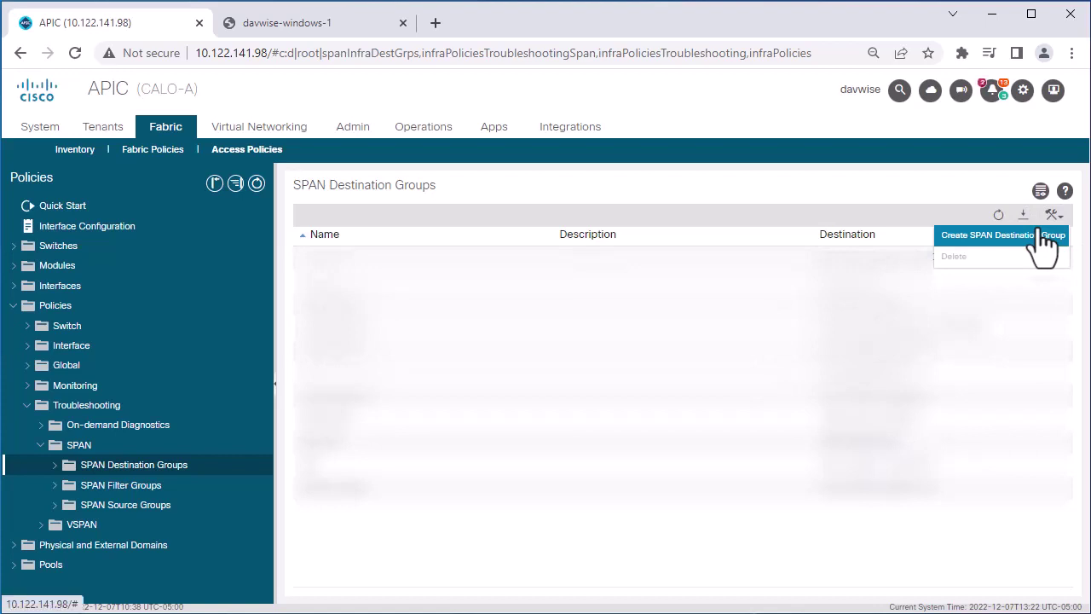
click(1053, 236)
click(518, 153)
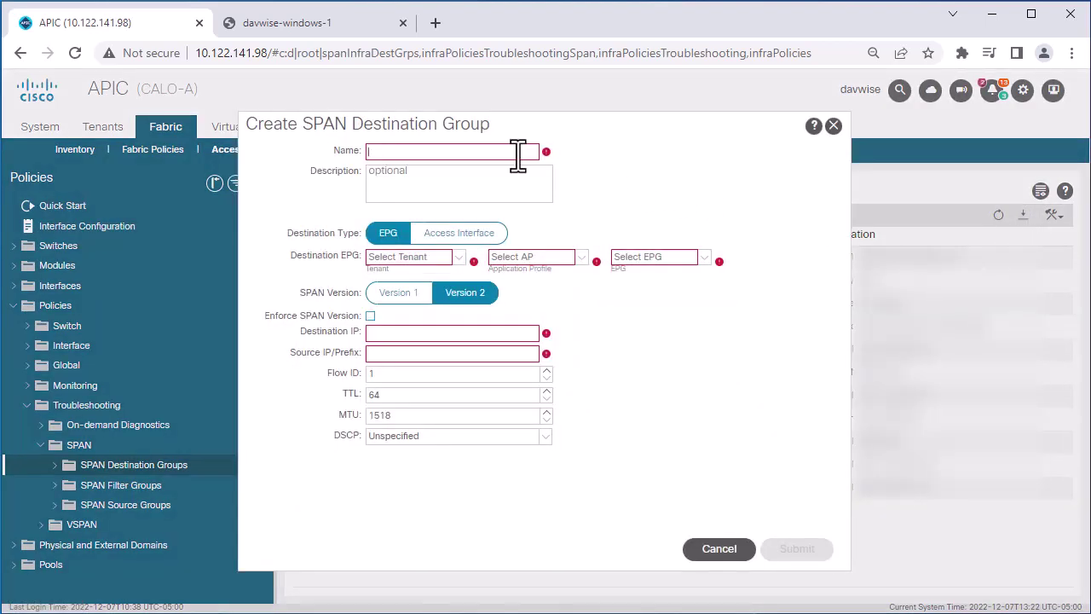
text(davwise-dst)
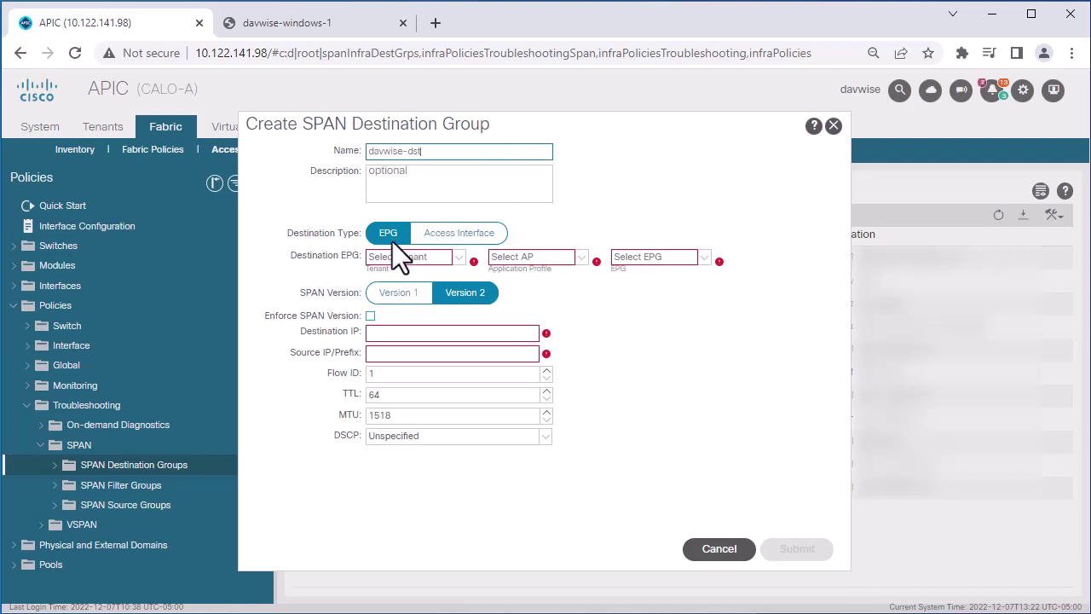
Set the destination EPG to tenant davwise, application profile ap and EPG epg-1-vmm.
click(446, 259)
text(da)
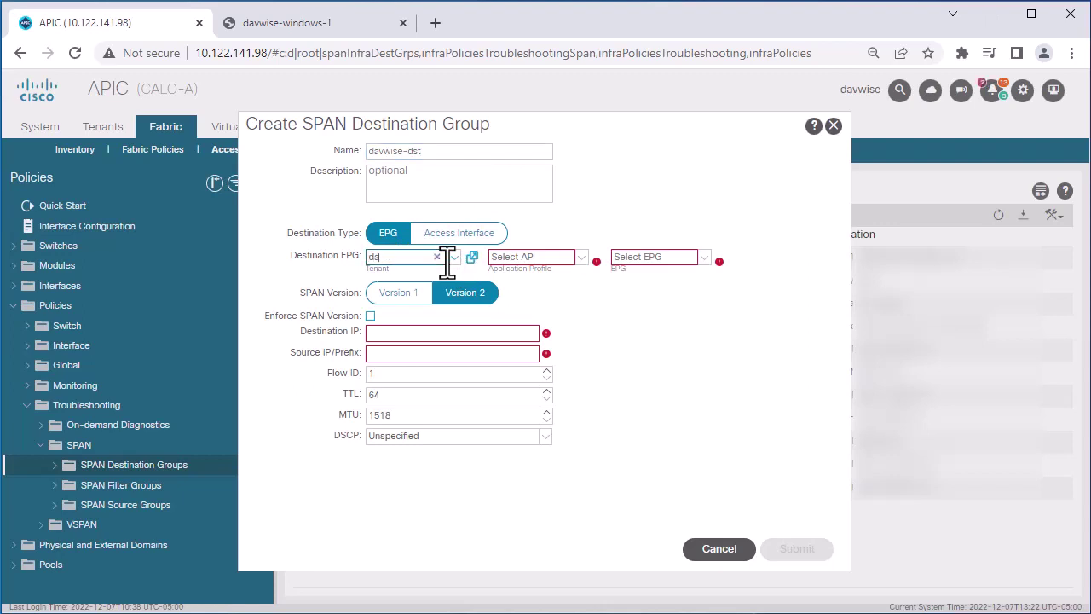
text(vwise)
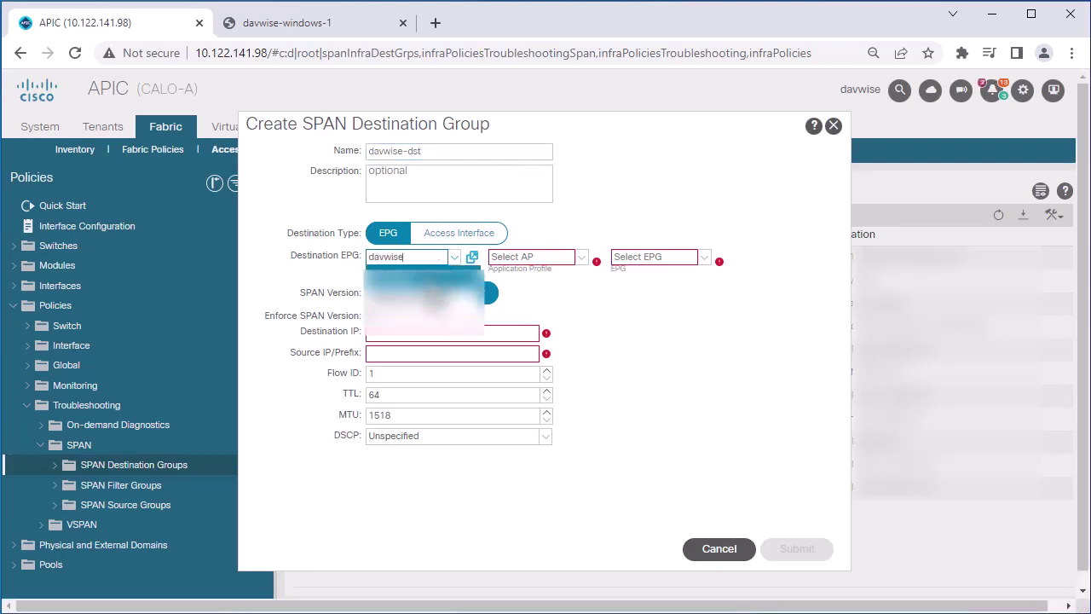
click(511, 257)
text(a)
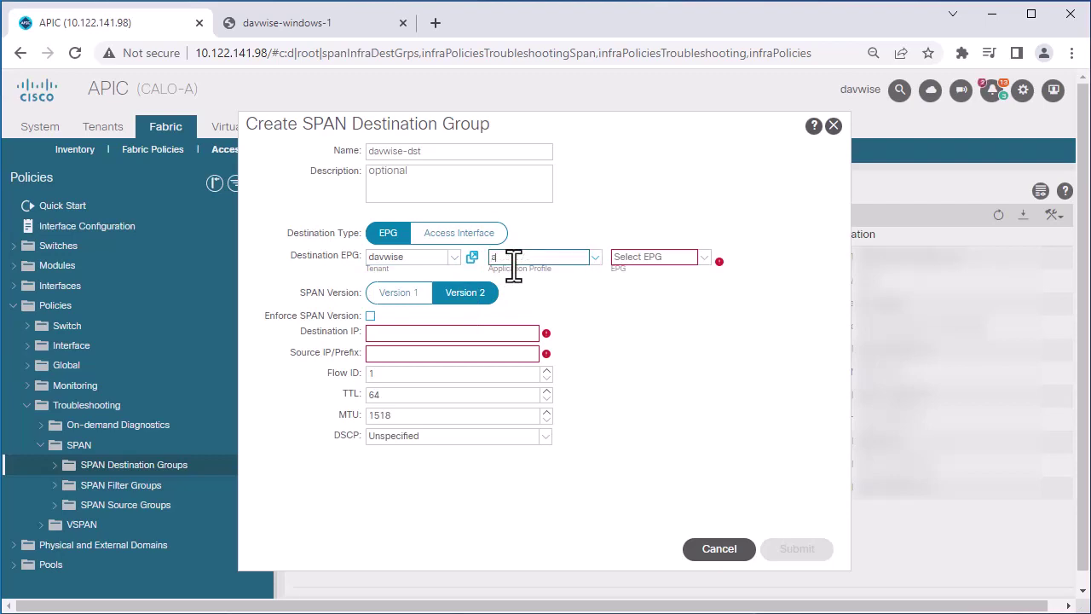
text(p)
click(515, 276)
click(629, 256)
text(epg)
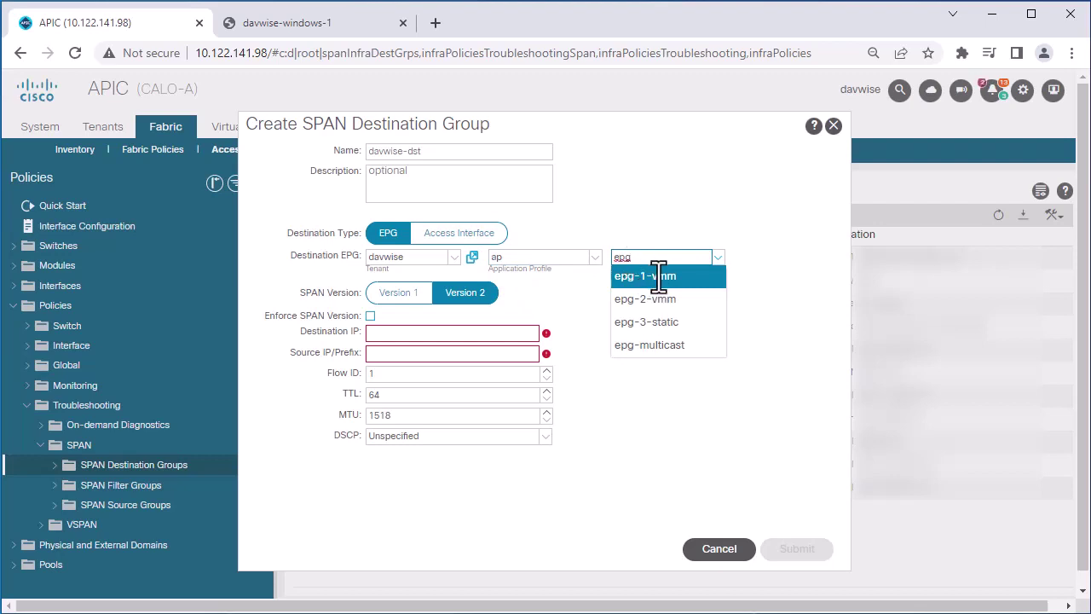
click(655, 276)
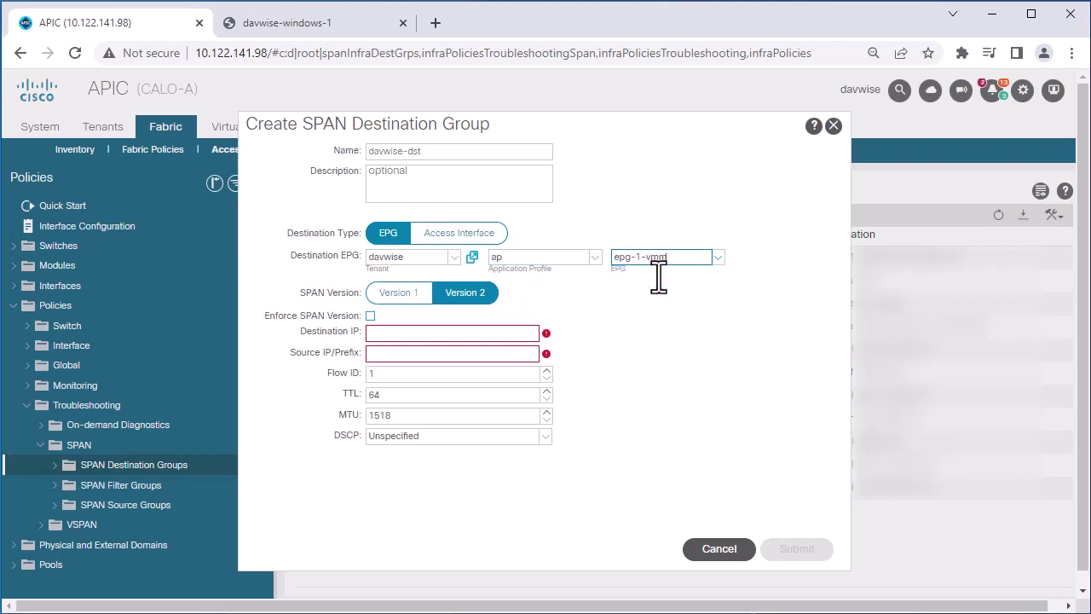
Enforce SPAN Version 1, set destination IP 10.55.55.56 and source IP 1.1.1.1, and submit the destination group.
click(405, 294)
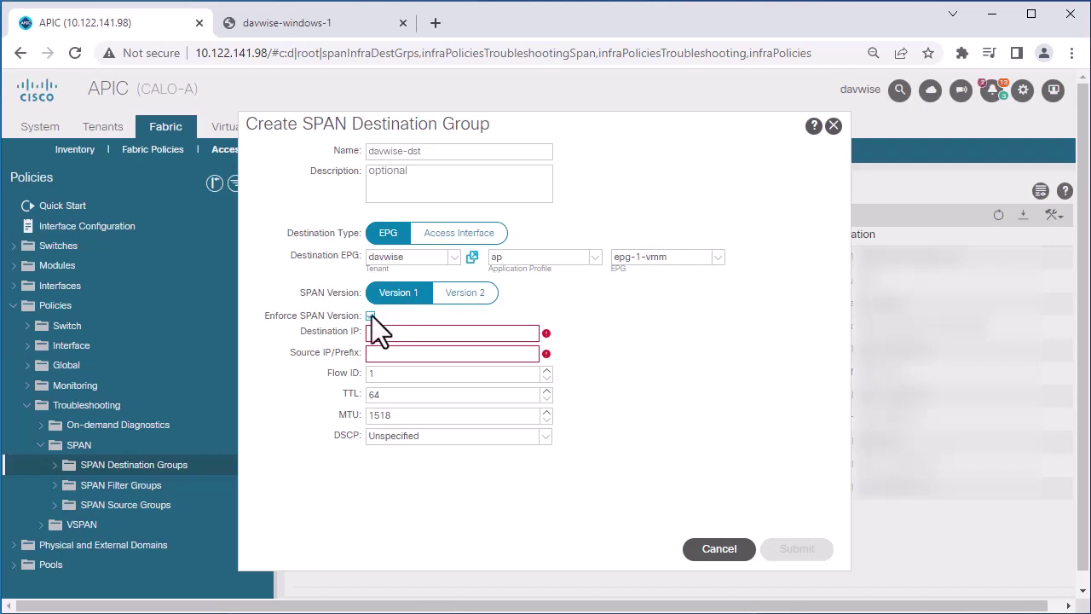
click(371, 316)
click(458, 335)
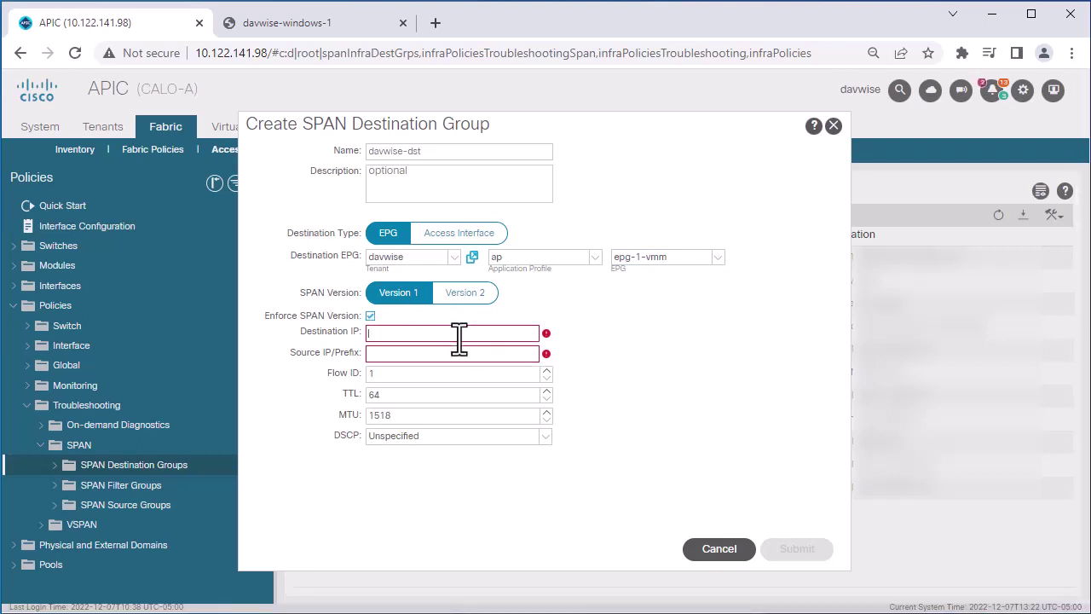
text(10.55.55.56)
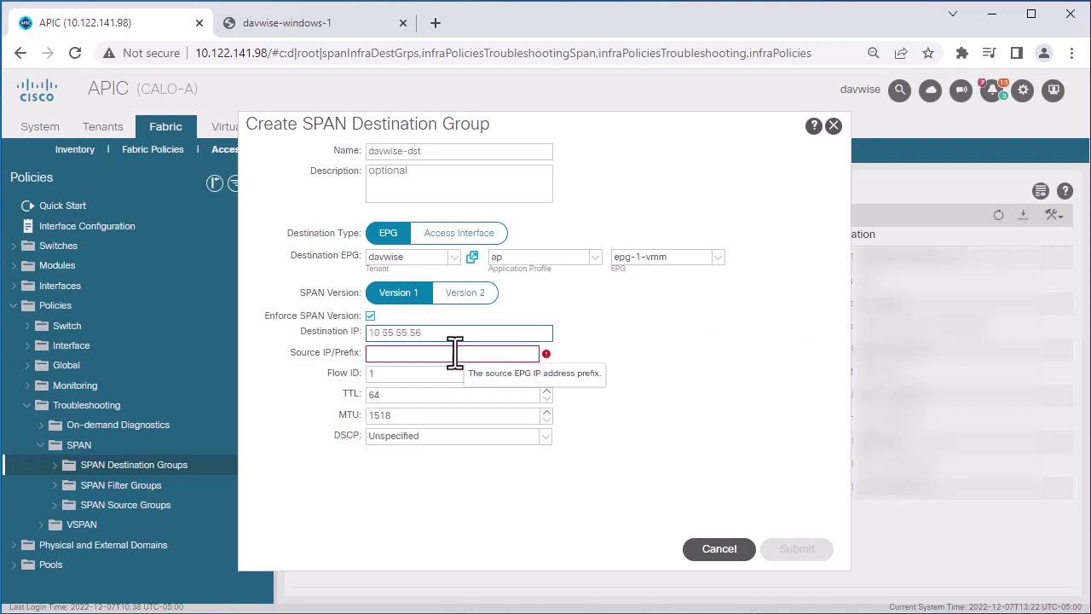
click(455, 352)
text(1.1)
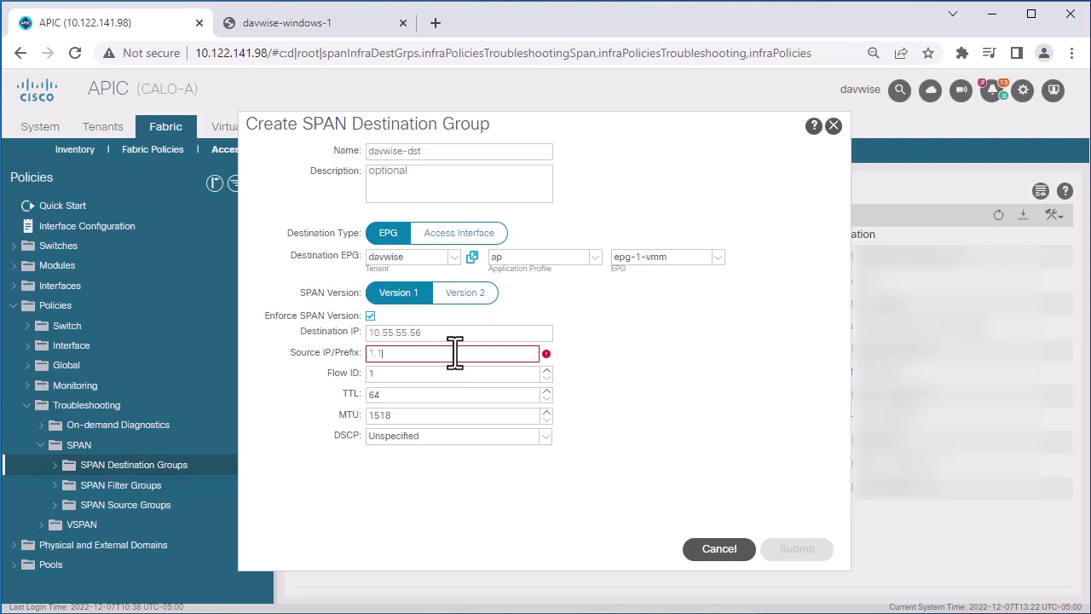
text(.1.1)
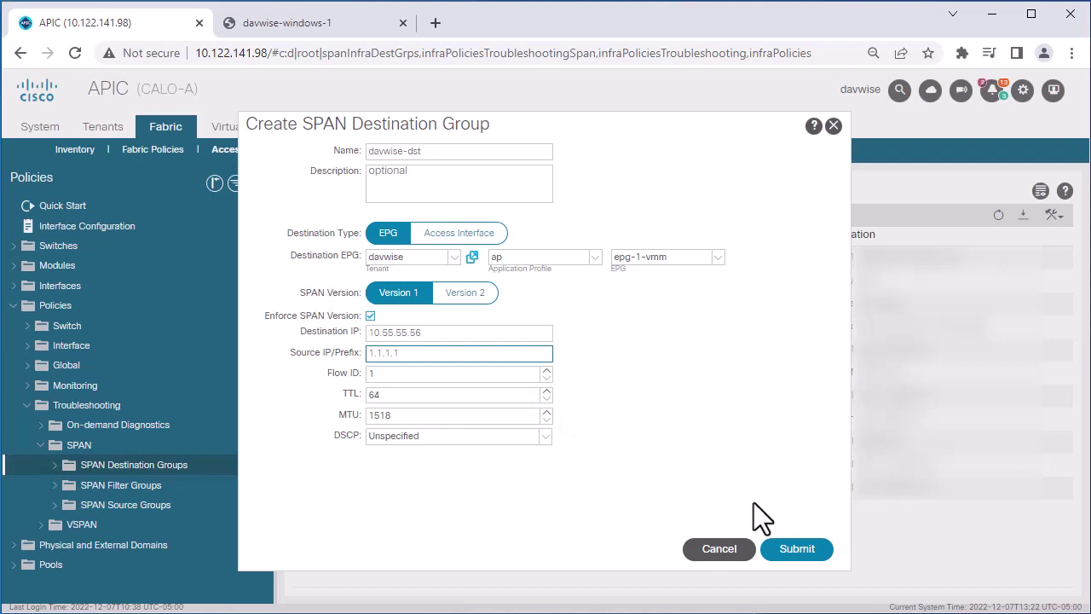
click(799, 548)
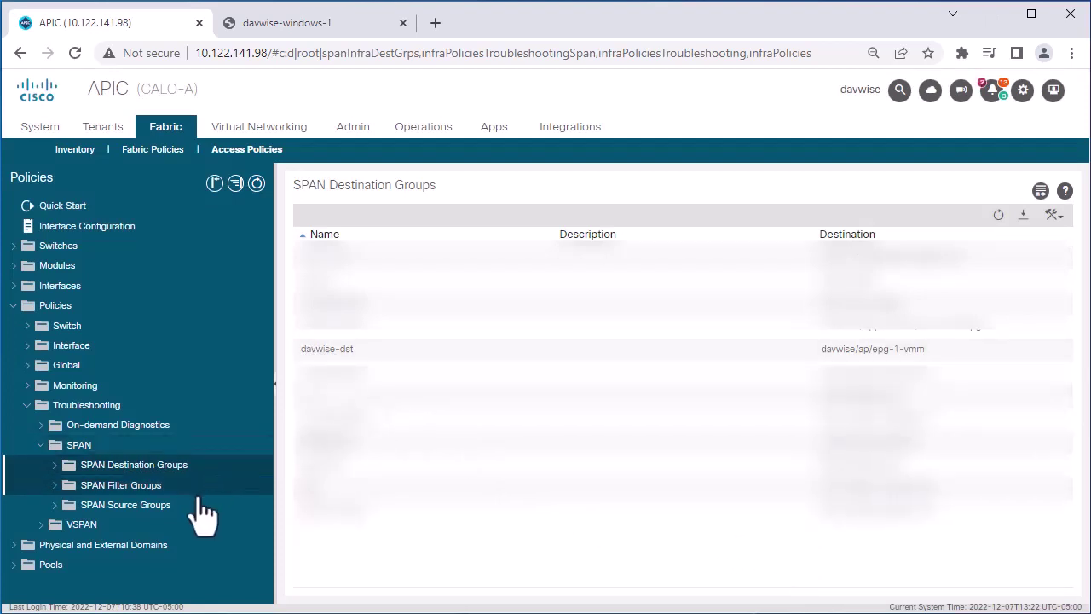
Start a new SPAN source group named davwise-src and assign davwise-dst as its destination group.
click(125, 505)
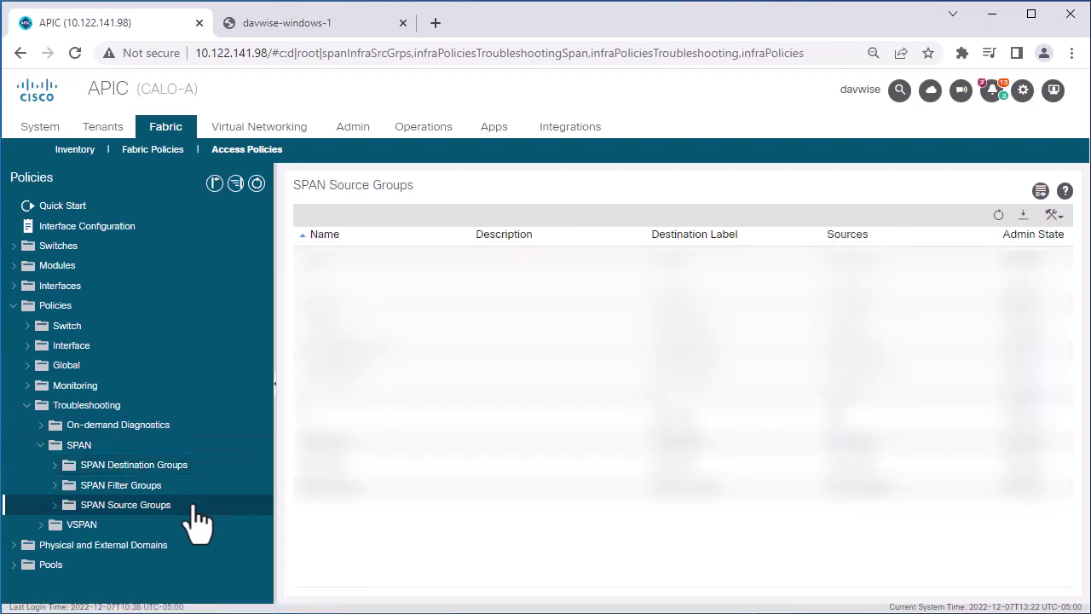
click(1054, 214)
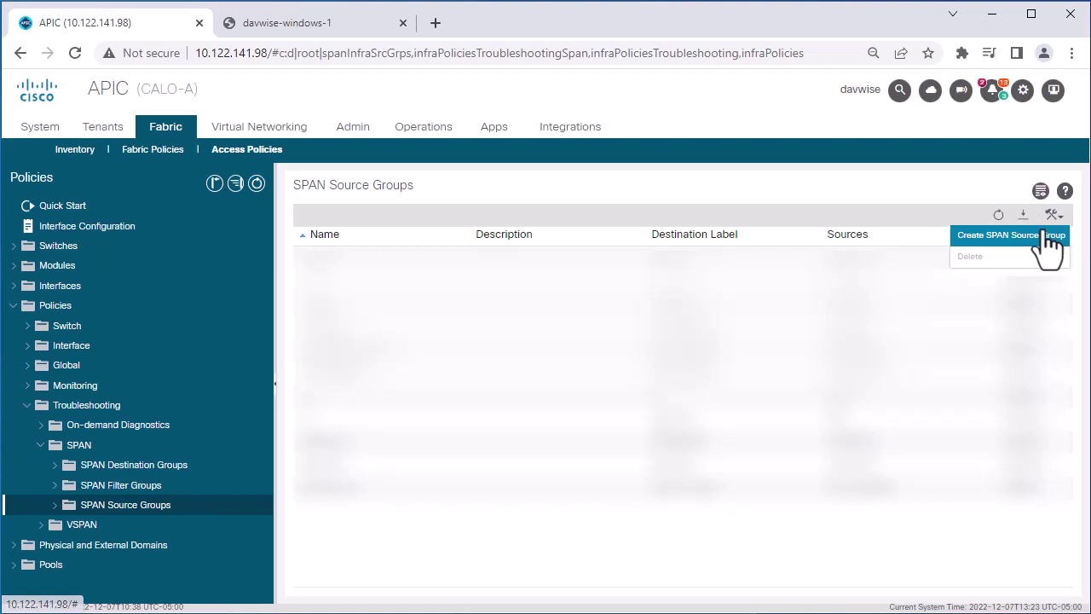
click(1051, 239)
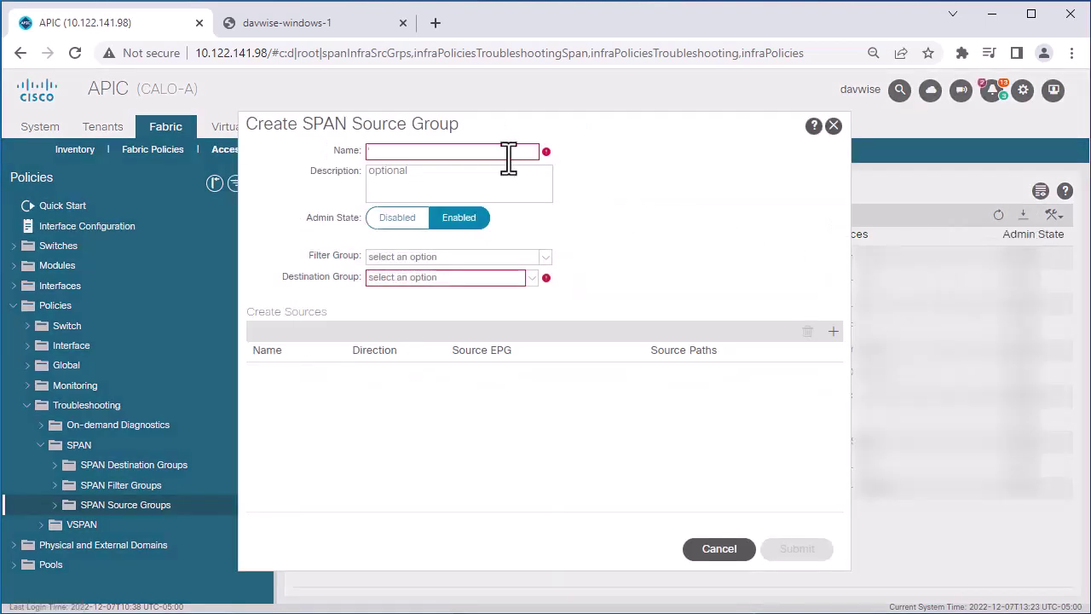
text(davwise-src)
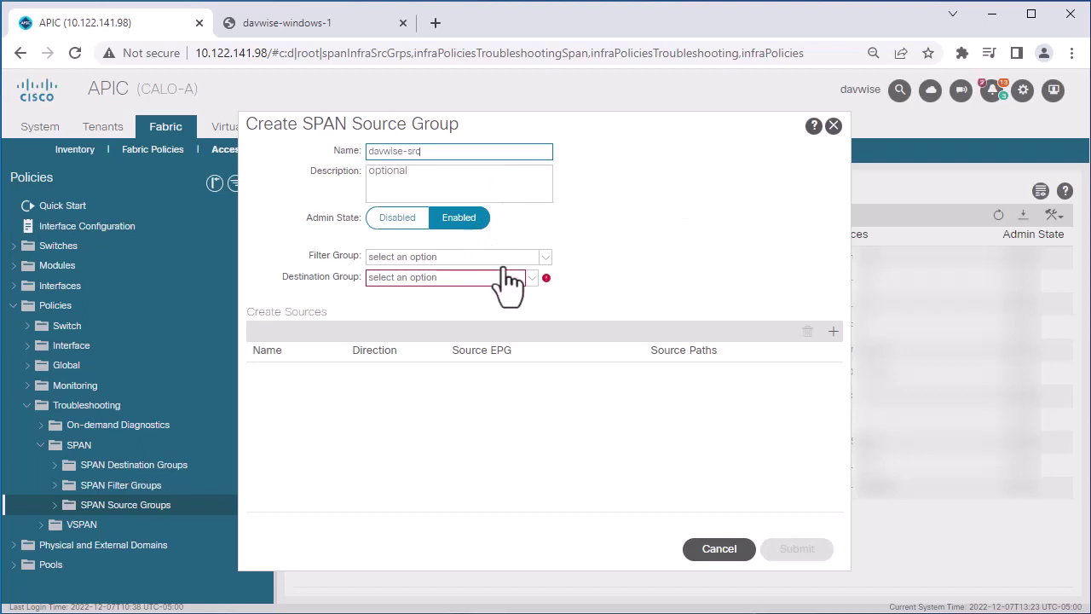
click(529, 280)
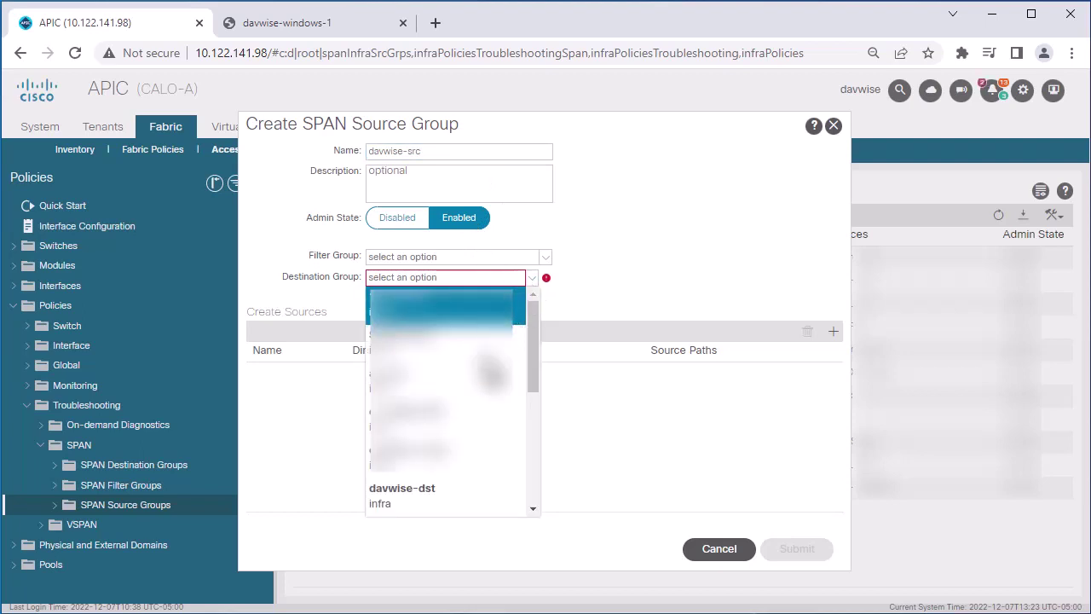
click(450, 489)
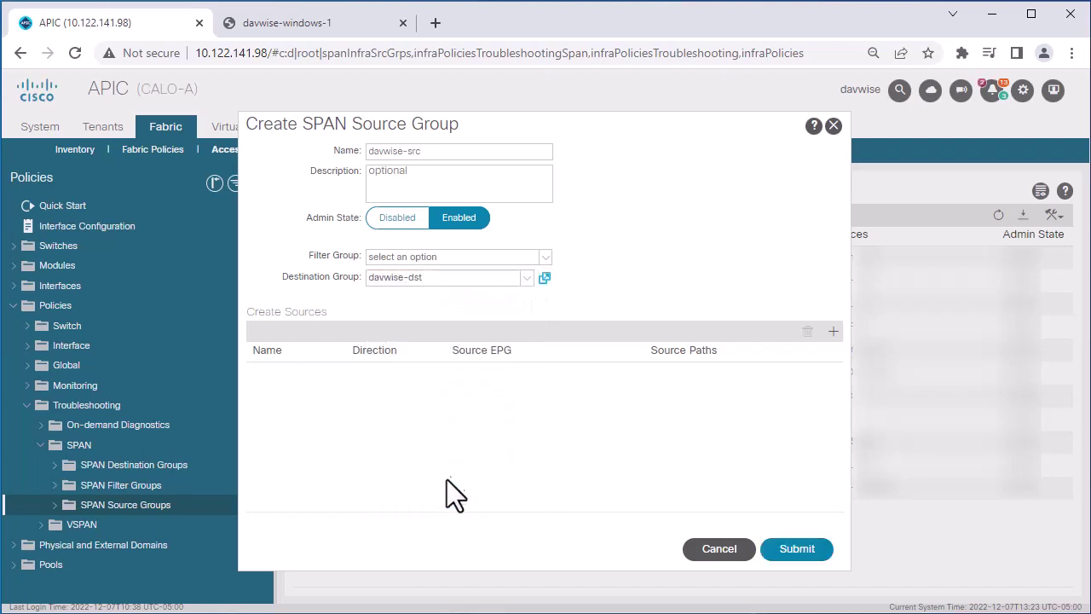
Add a SPAN source named src of type Routed Outside, using OSPF-1 from the davwise tenant with VLAN encap 2101.
click(834, 331)
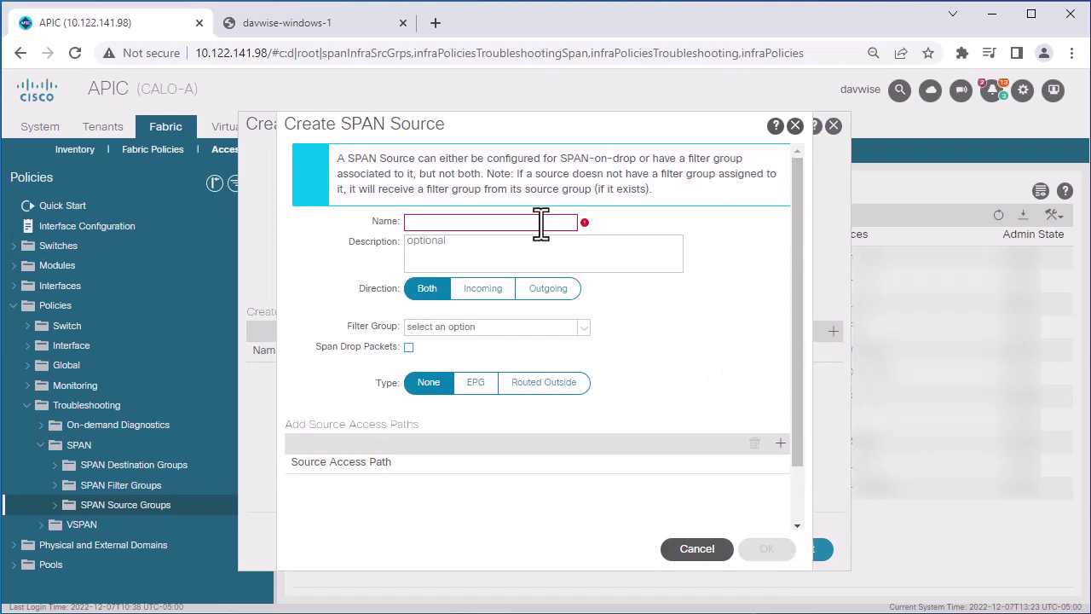
text(src)
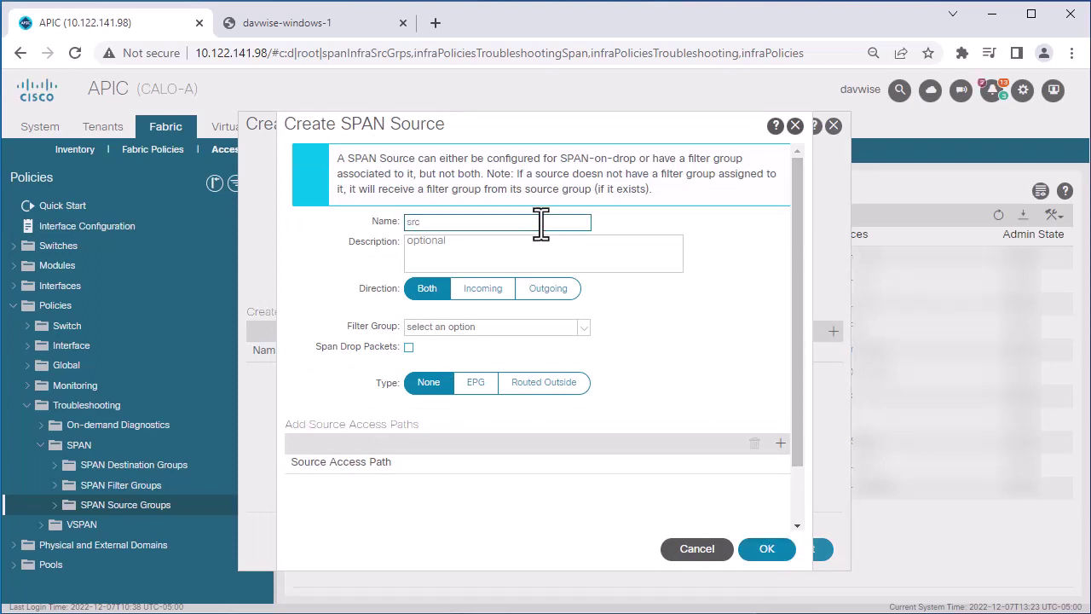
click(537, 388)
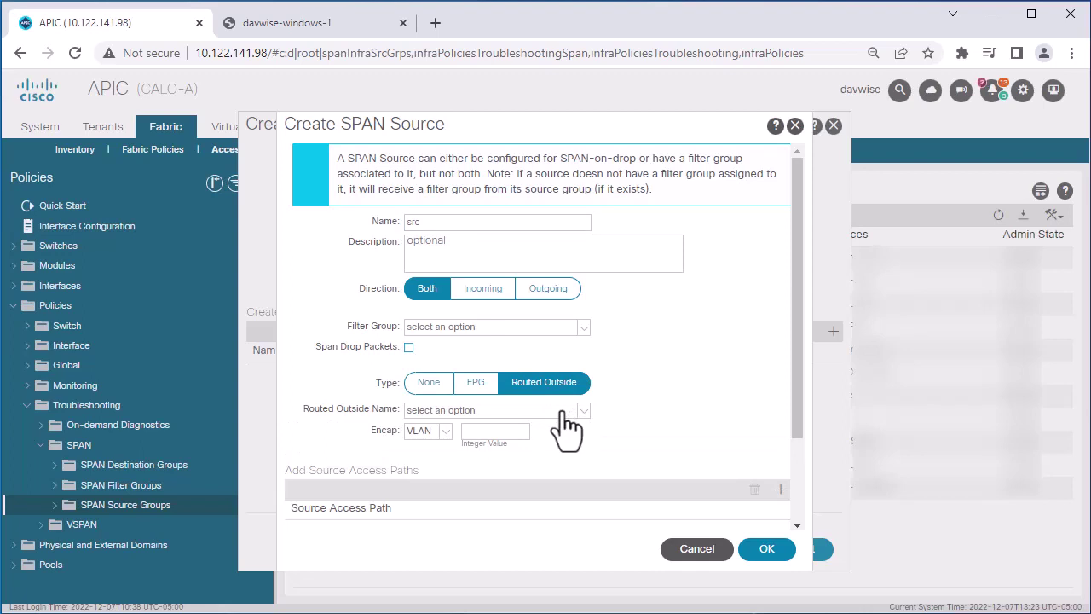
click(565, 418)
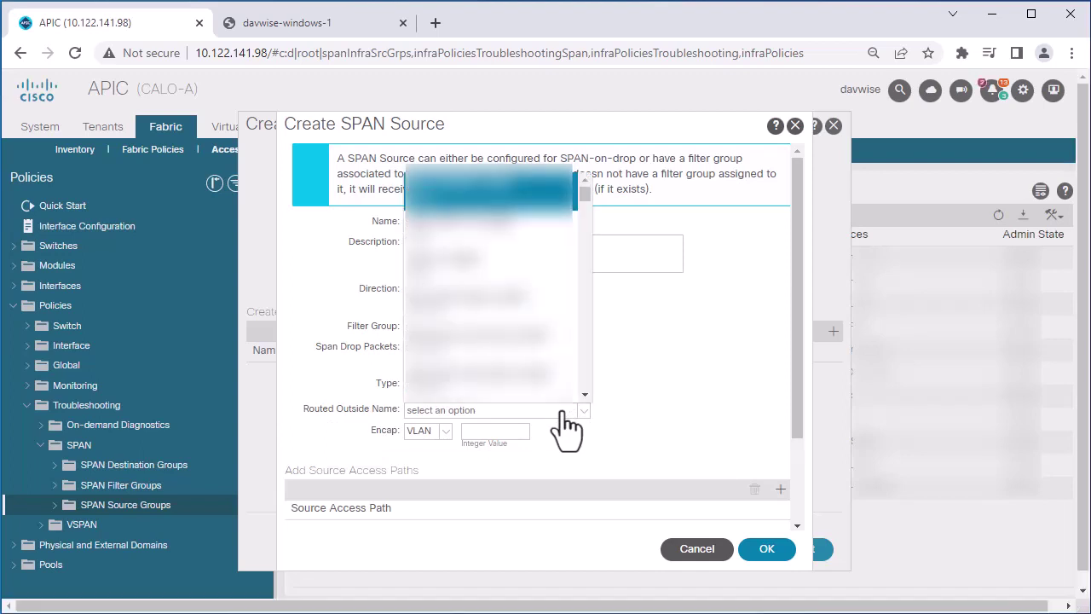
scroll(539, 371, down, 2)
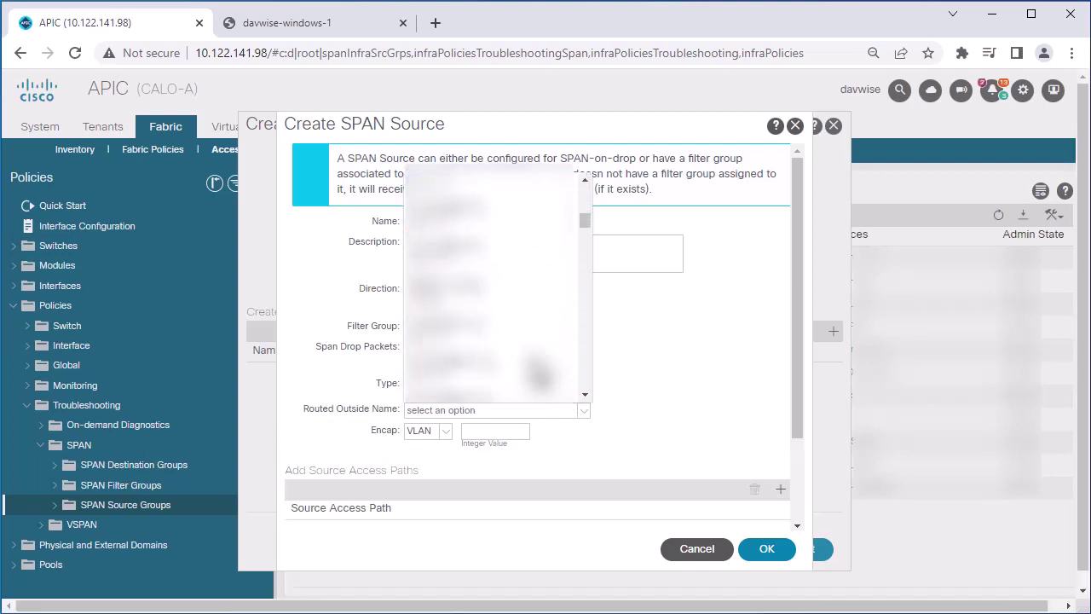
scroll(539, 371, down, 3)
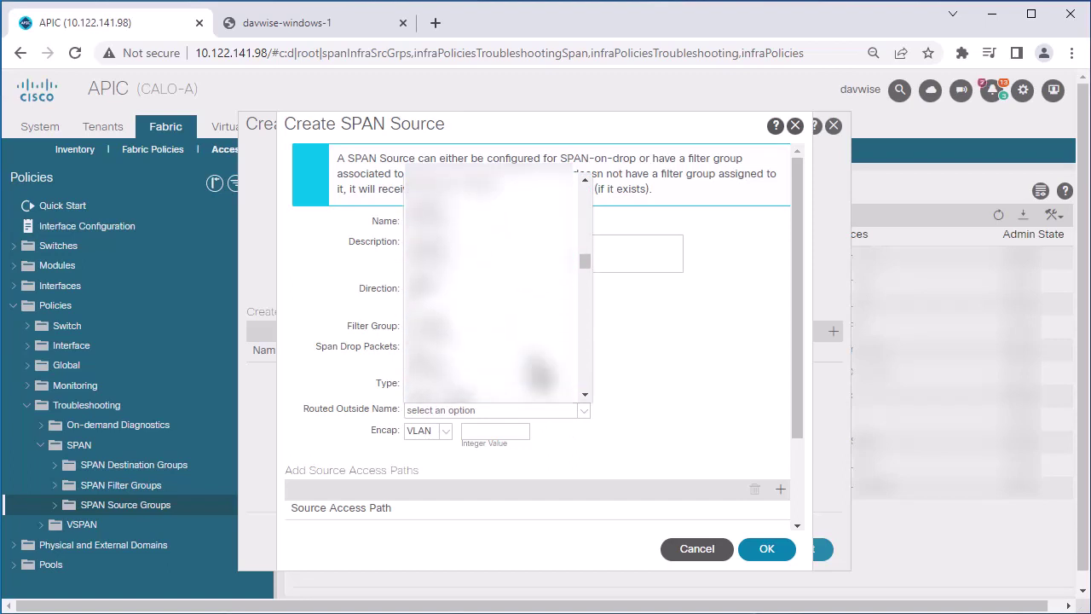
scroll(539, 371, down, 2)
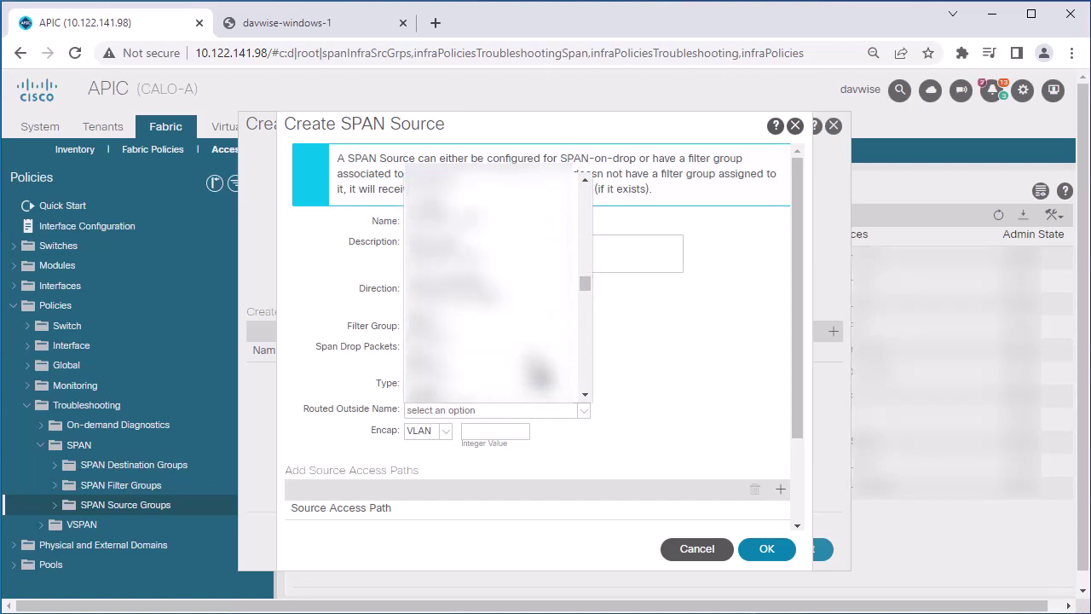
scroll(518, 342, down, 2)
scroll(509, 336, up, 2)
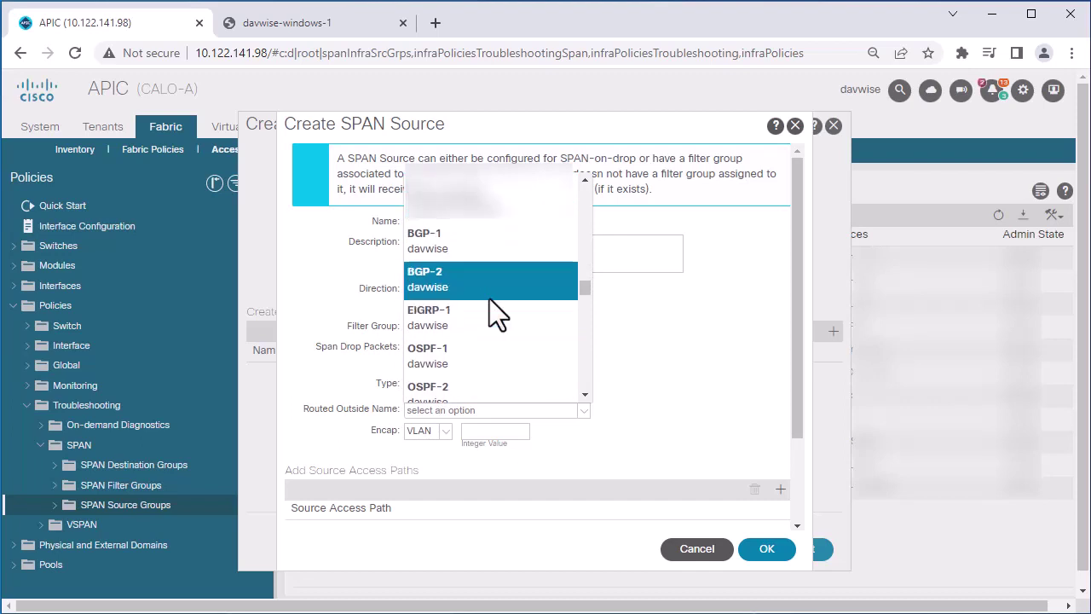
click(473, 345)
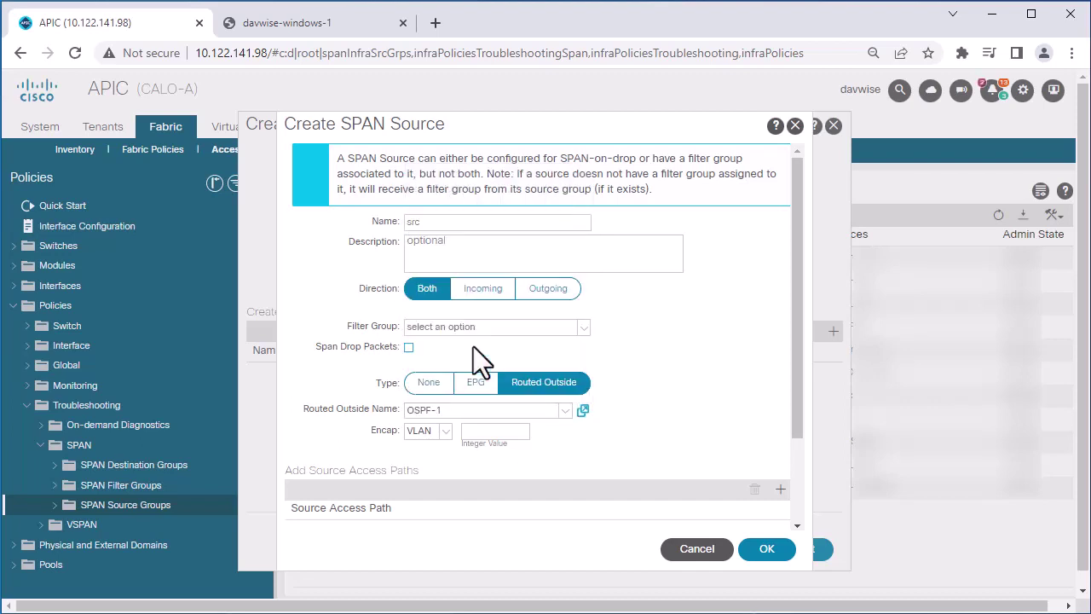
click(485, 430)
text(2101)
Add virtual port channel 101-103_p12-N5596A as the source access path, accept the SPAN source and submit the source group.
click(779, 489)
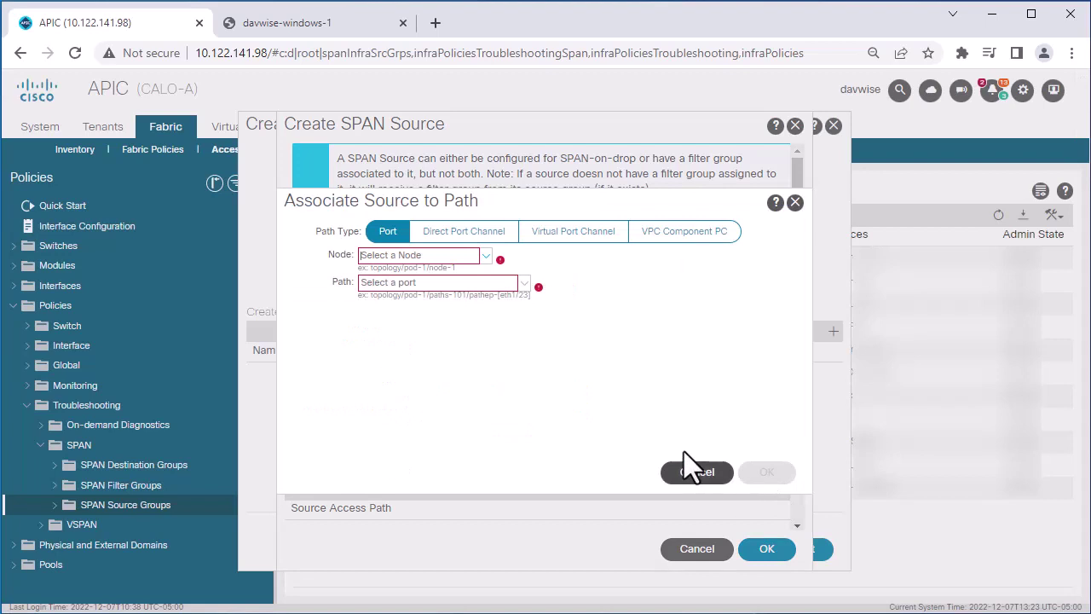
click(588, 239)
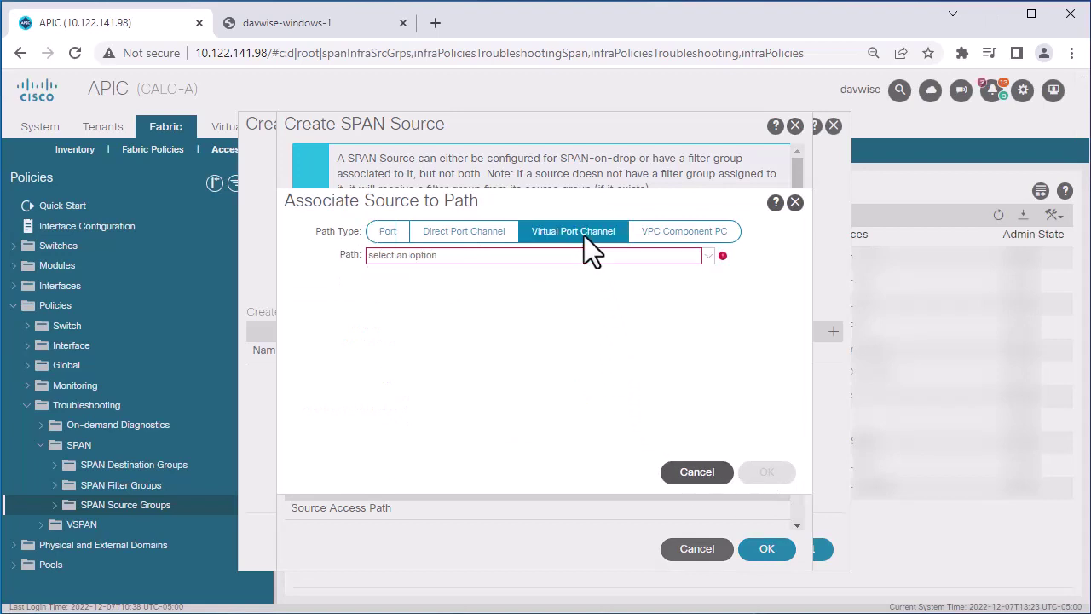
text(12)
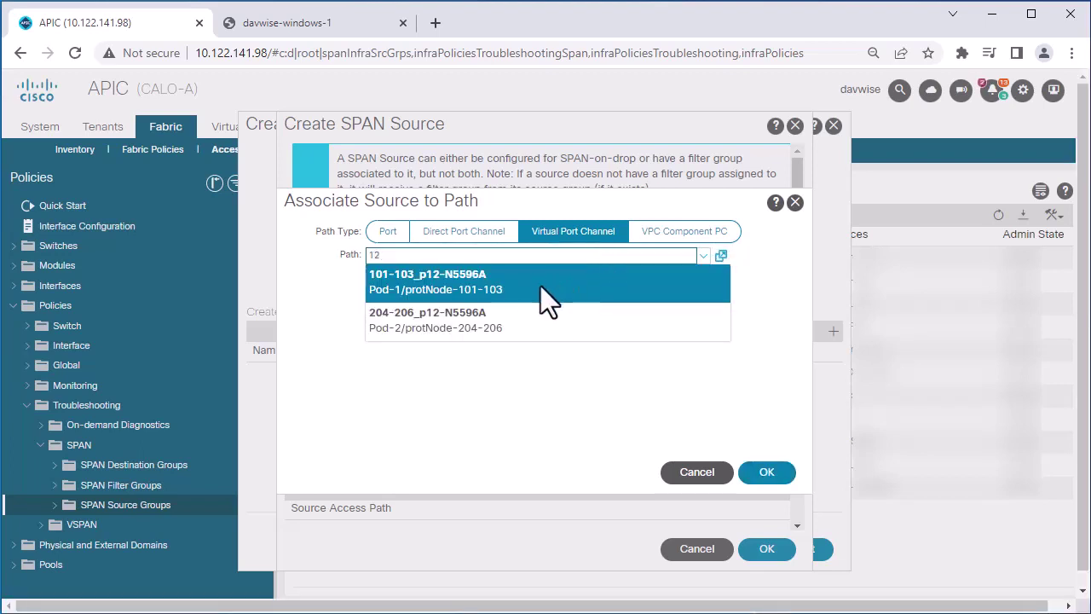
click(541, 285)
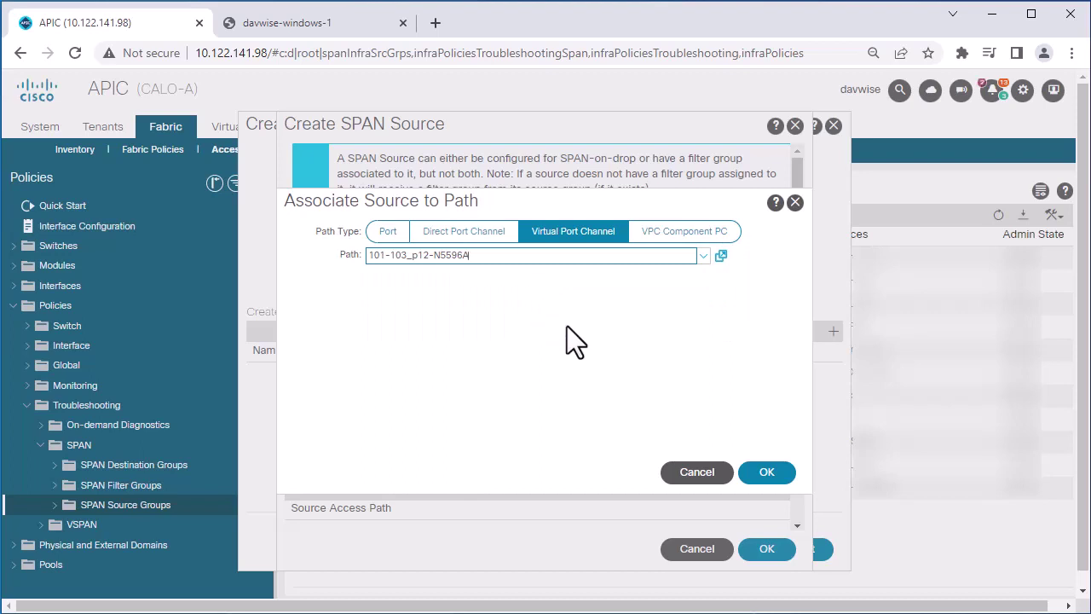
click(769, 475)
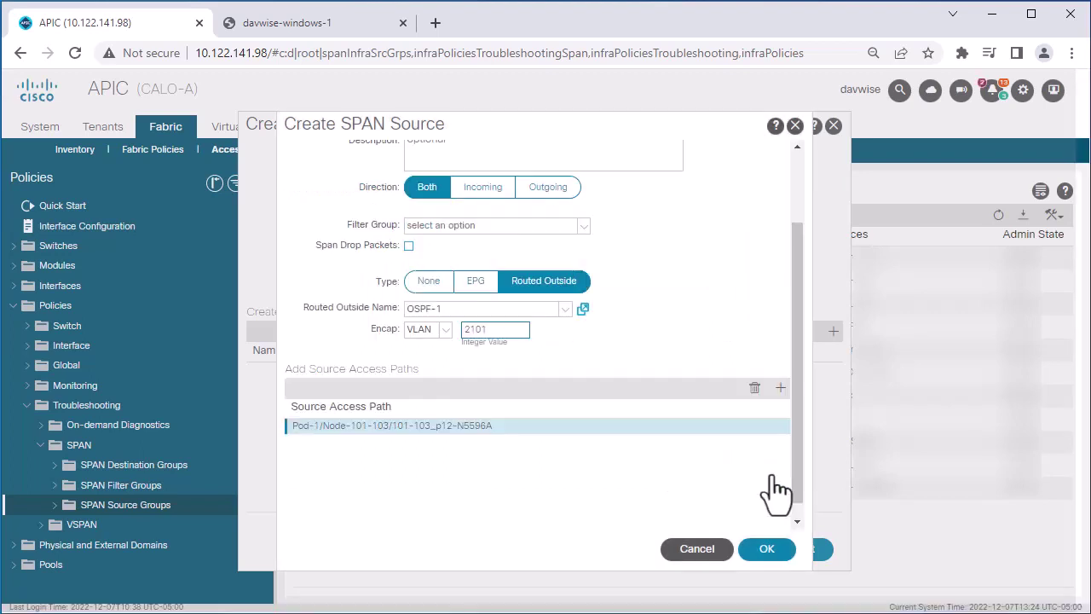
click(767, 550)
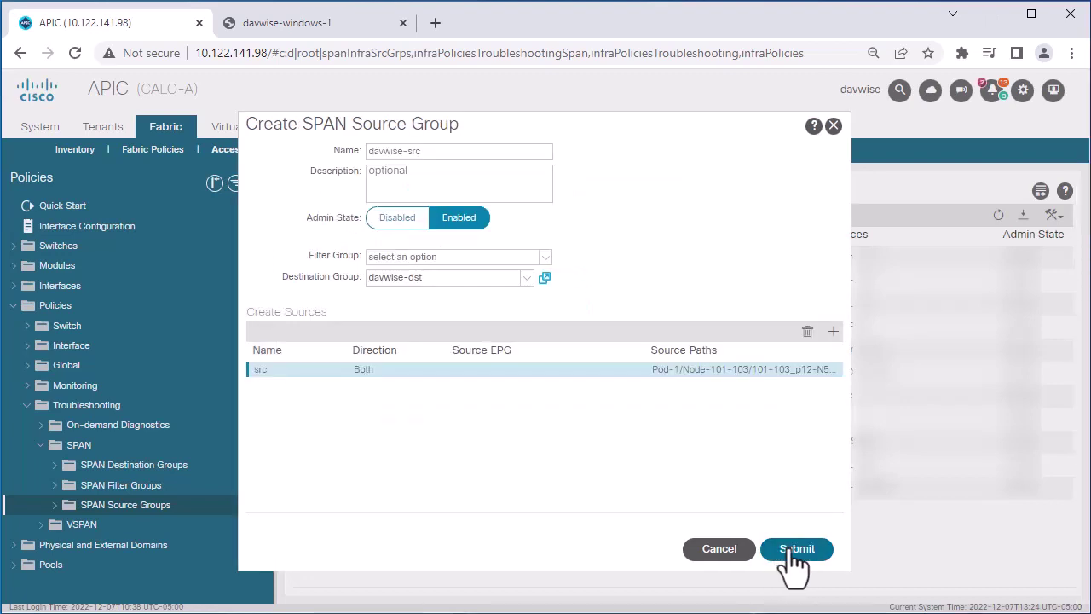
click(791, 550)
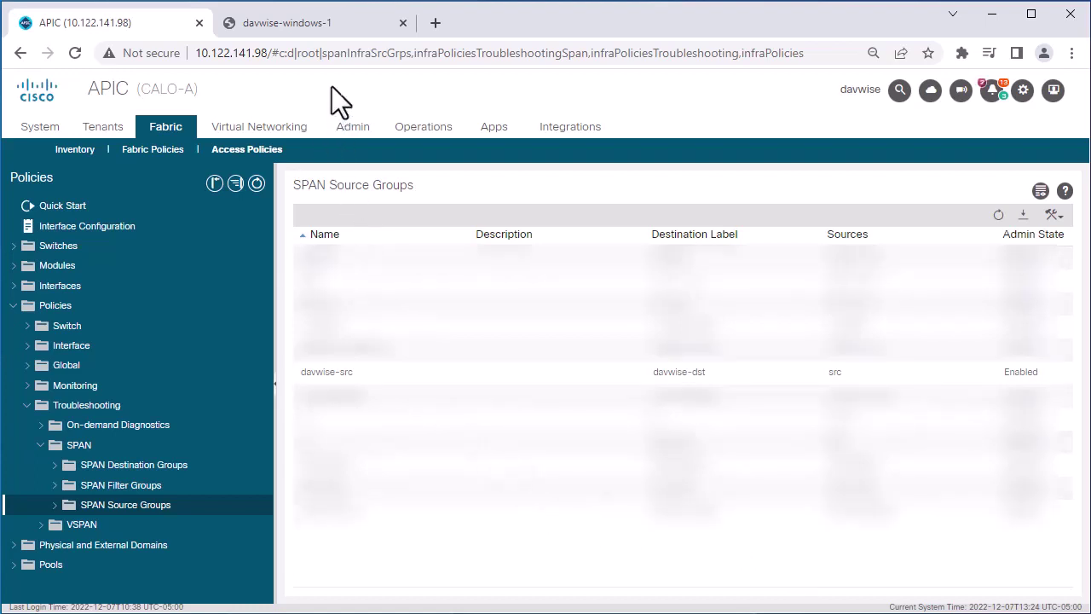
Switch to Wireshark in the davwise-windows-1 console and start capturing on Ethernet0.
click(330, 29)
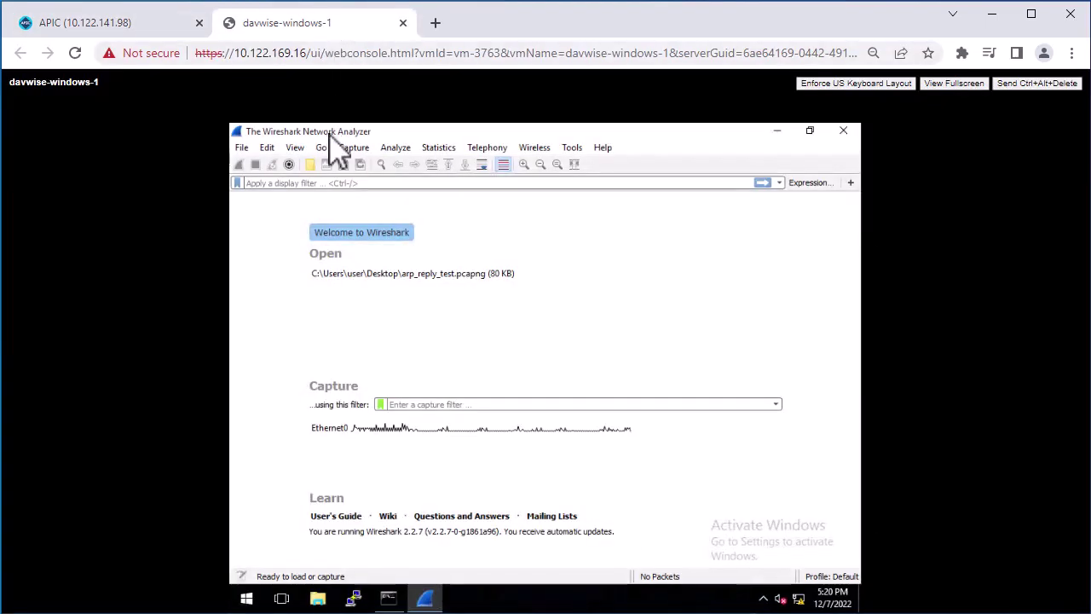
click(367, 431)
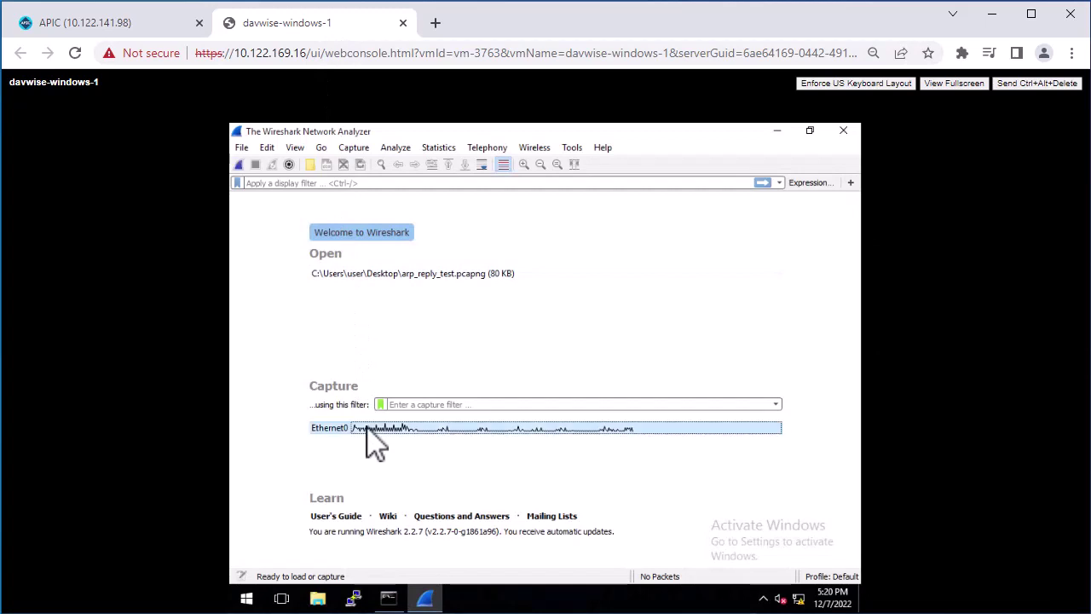
click(240, 165)
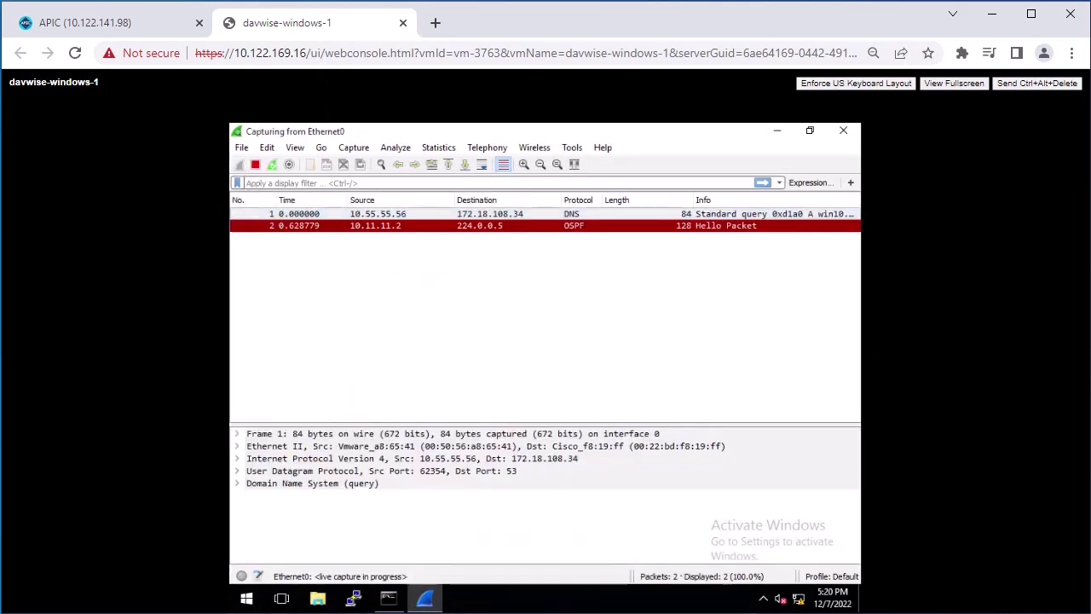
Switch to the ACI-5596-A terminal, place its window above the packet capture and rerun the previous ping to 10.76.76.254.
key(alt+Tab)
drag(930, 439, 810, 94)
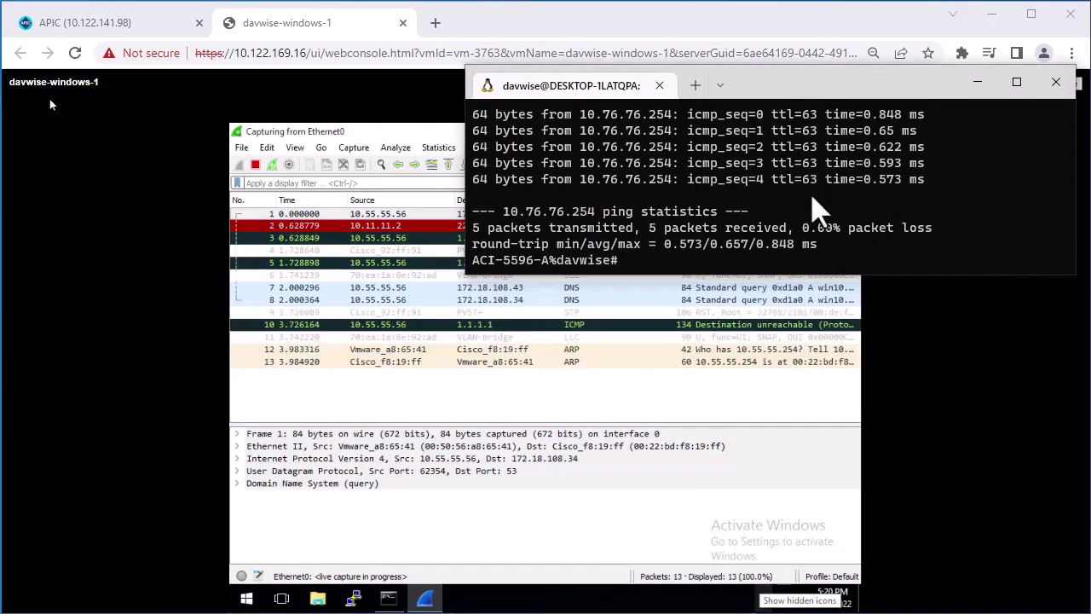
key(Return)
key(Return)
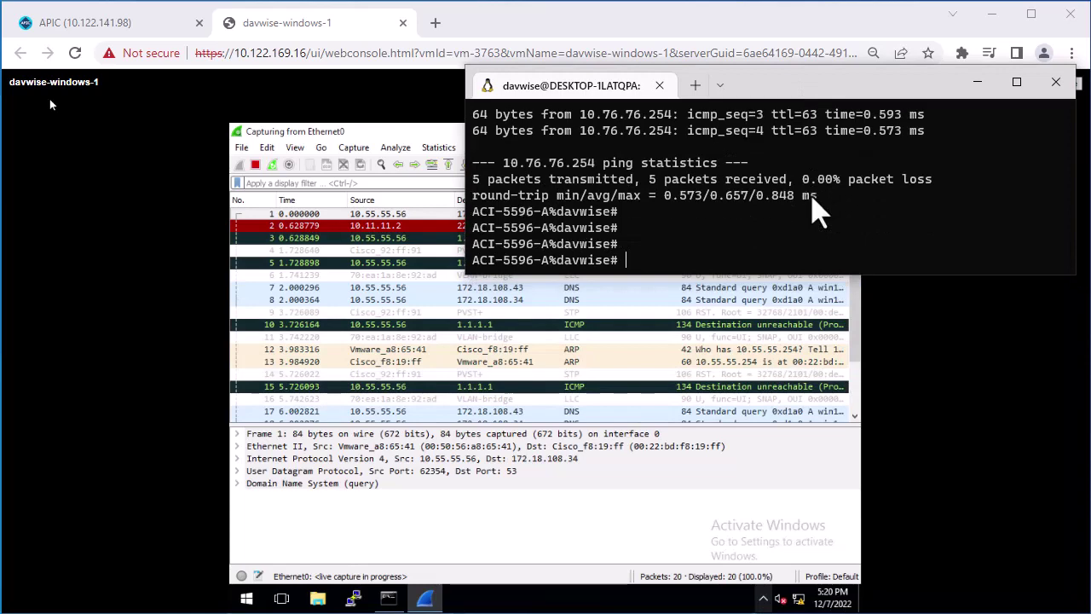
key(Up)
key(Return)
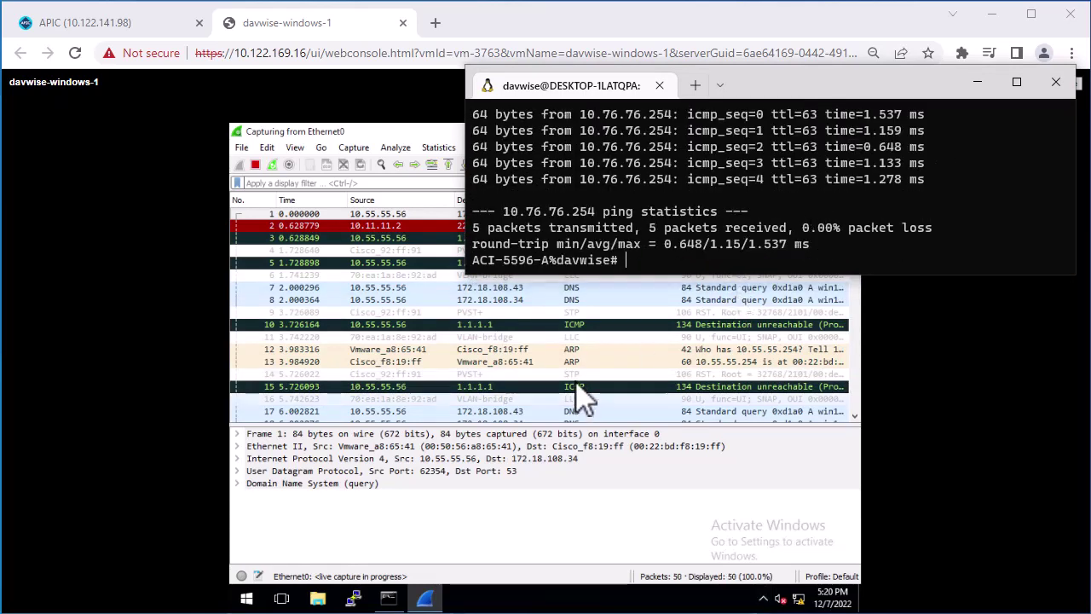
Look through the captured packets for the ICMP echo traffic with 10.76.76.254 and stop the Wireshark capture.
scroll(580, 392, down, 5)
scroll(580, 397, down, 1)
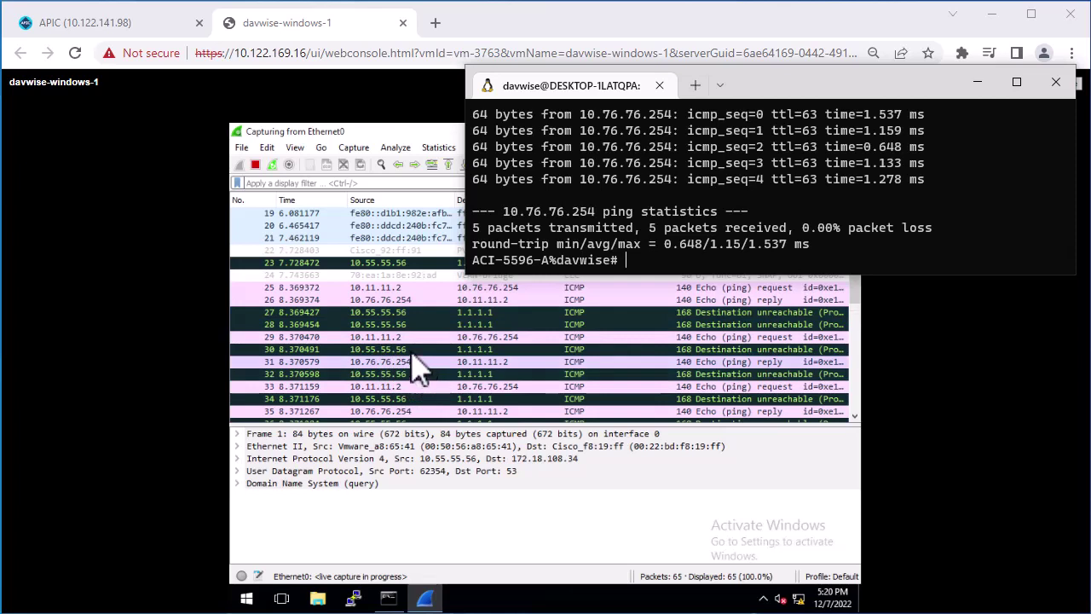
click(254, 166)
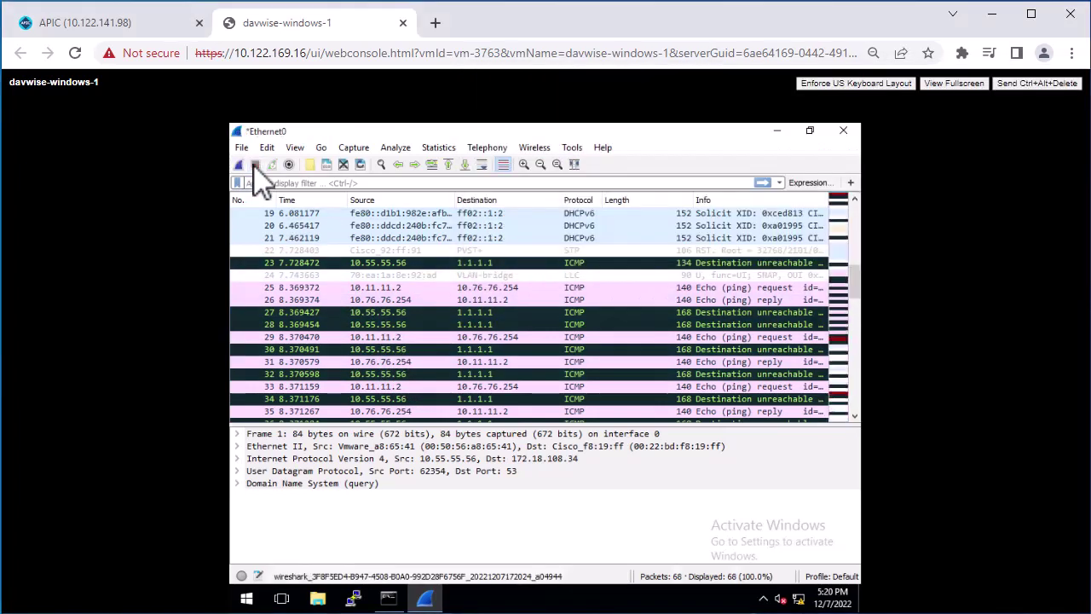